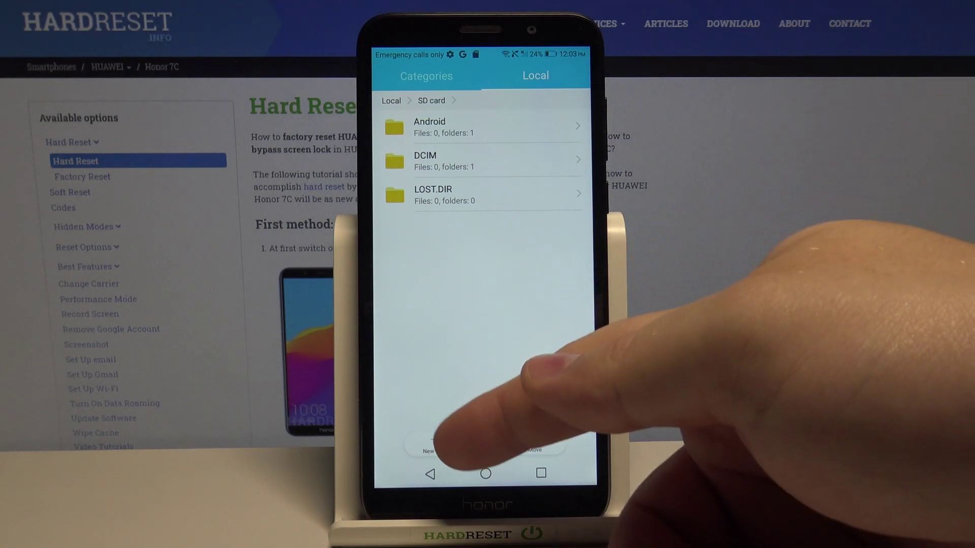
Create an empty folder called 'moved files' on the SD card
{"action": "left_click", "coordinate": [436, 444]}
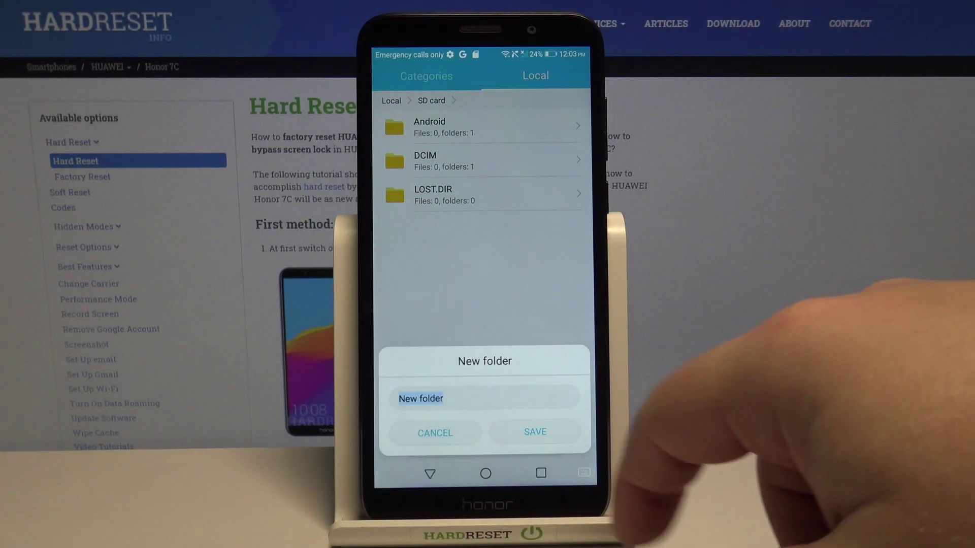
{"action": "type", "text": "m"}
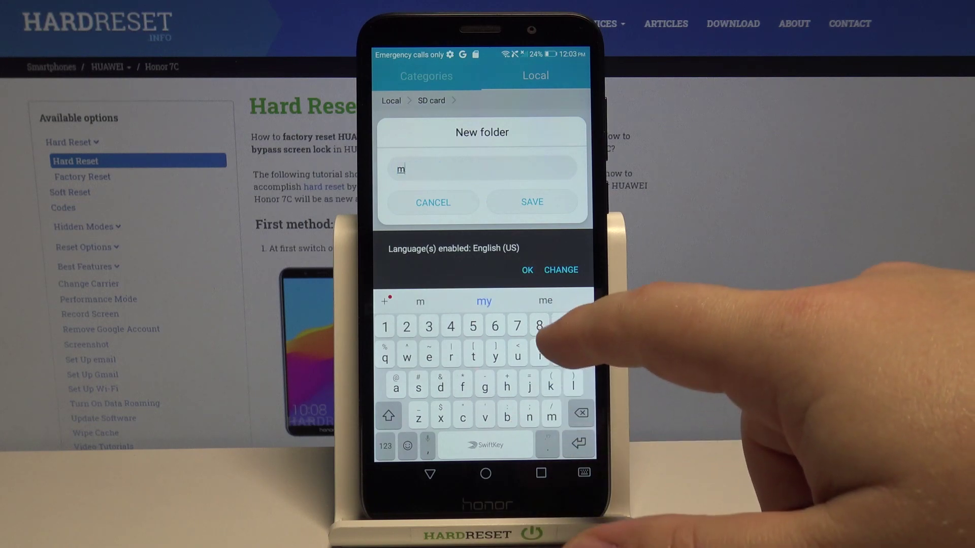
{"action": "type", "text": "oved"}
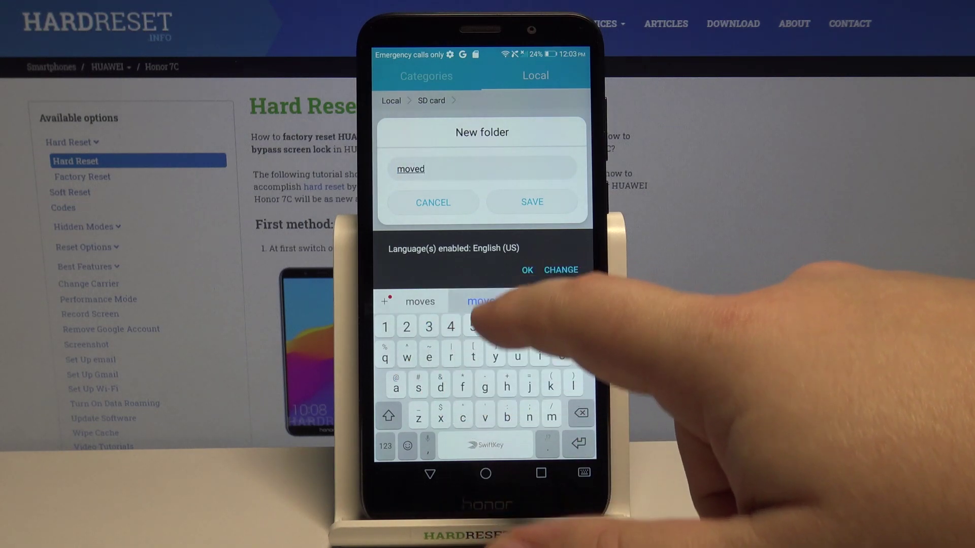
{"action": "type", "text": " fil"}
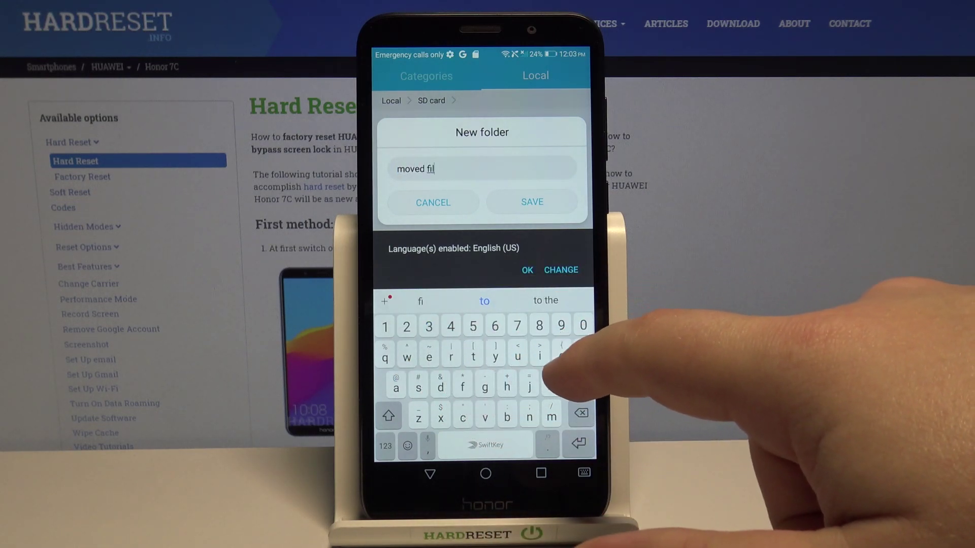
{"action": "type", "text": "es"}
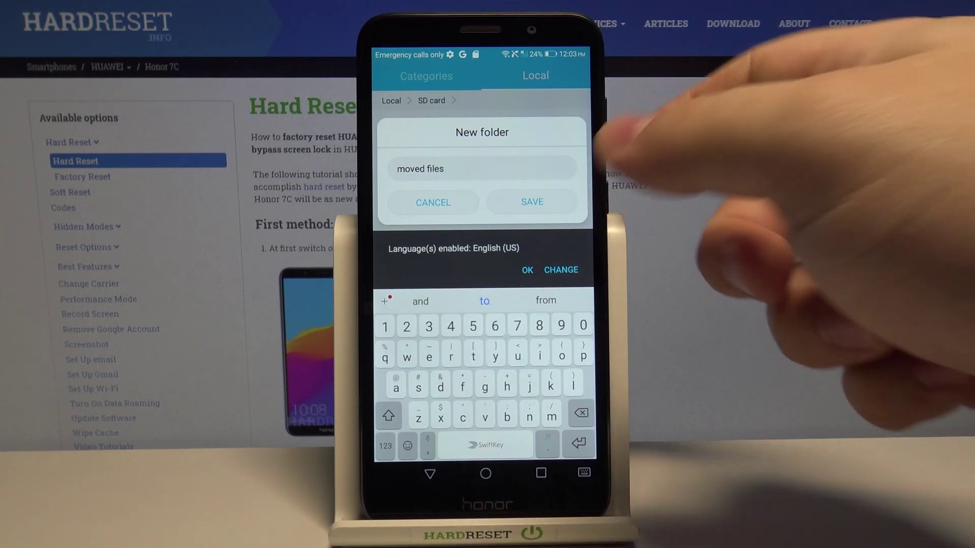
{"action": "left_click", "coordinate": [531, 202]}
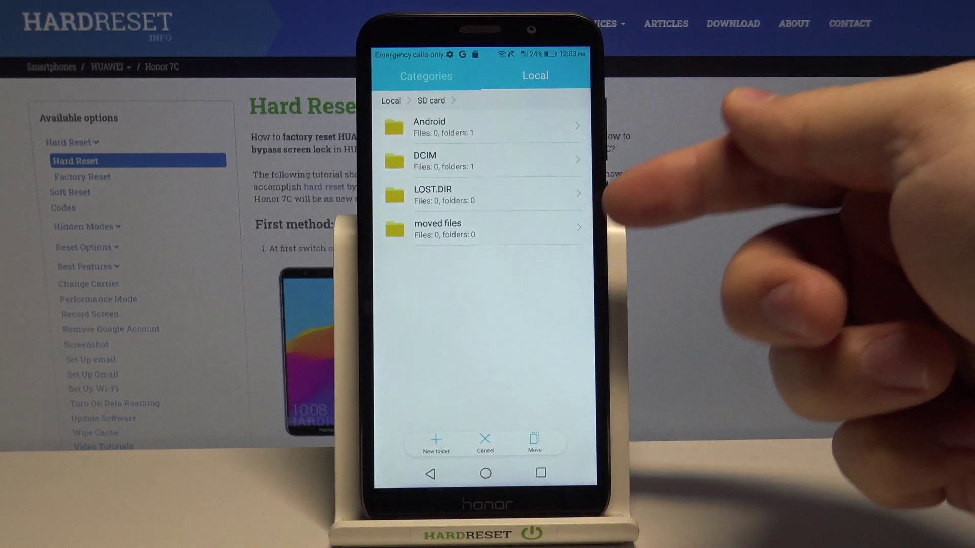
Move IMG_20201126_120140.jpg and IMG_20201126_120142.jpg into the SD card's 'moved files' folder
{"action": "left_click", "coordinate": [457, 228]}
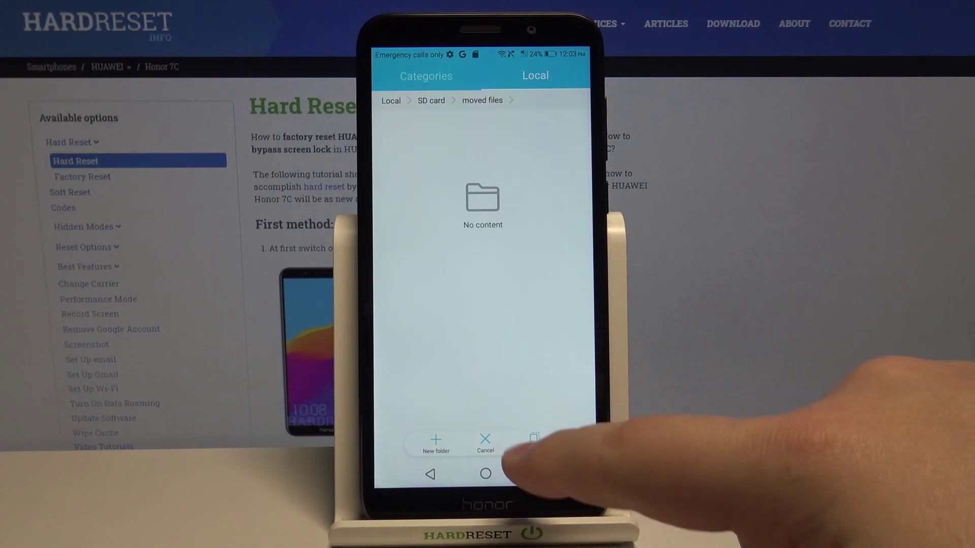
{"action": "left_click", "coordinate": [534, 441]}
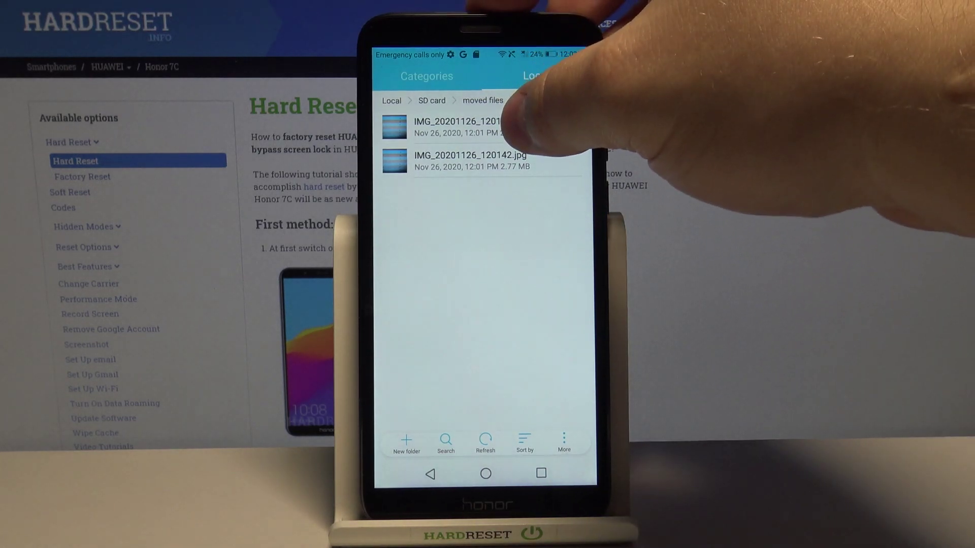
Select IMG_20201126_120140.jpg in 'moved files' and start moving it elsewhere
{"action": "left_click", "coordinate": [509, 133]}
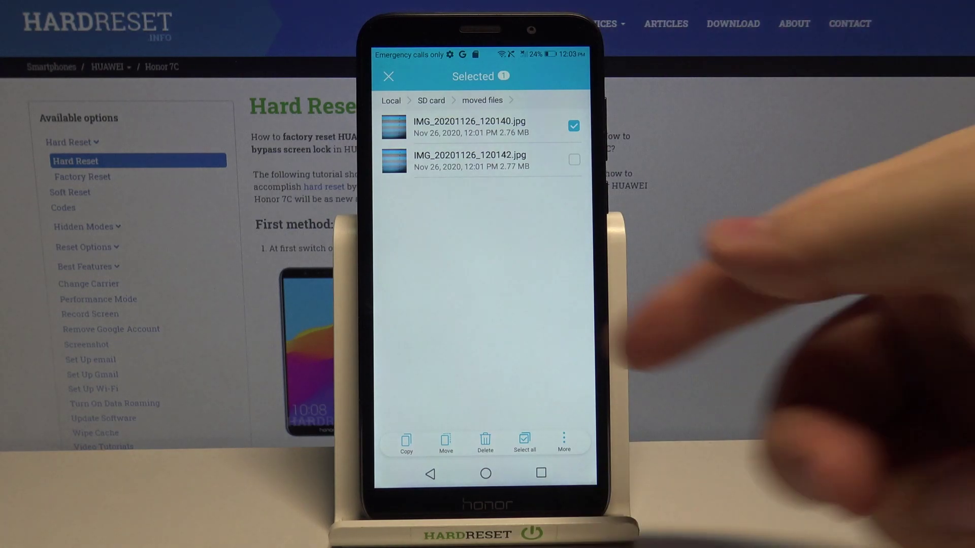
{"action": "left_click", "coordinate": [446, 442]}
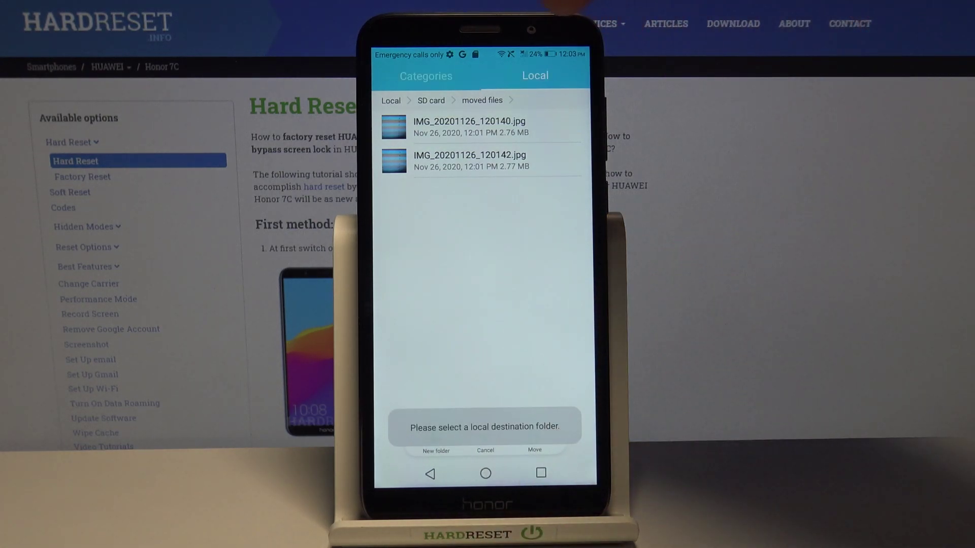